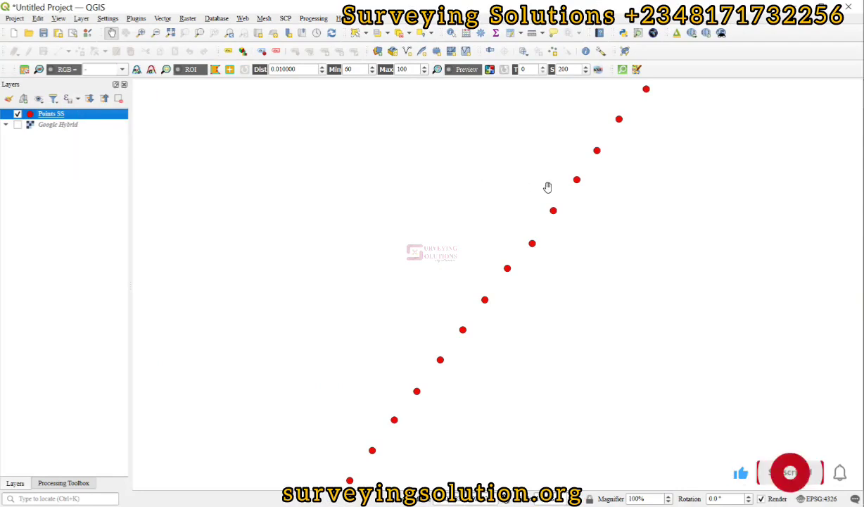
Open the Points SS attribute table and autofit the S/N, EASTING, NORTHING, Azimuth and Wedge_Width columns.
{"action": "right_click", "coordinate": [68, 116]}
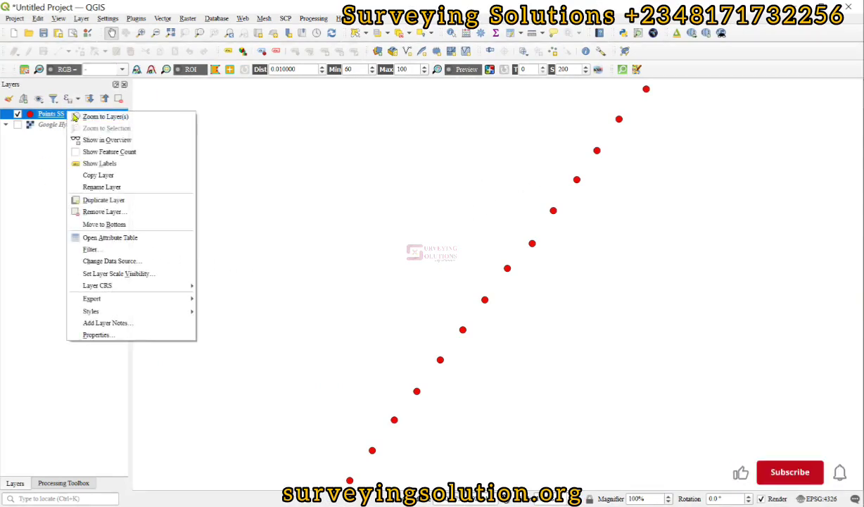
{"action": "left_click", "coordinate": [133, 242]}
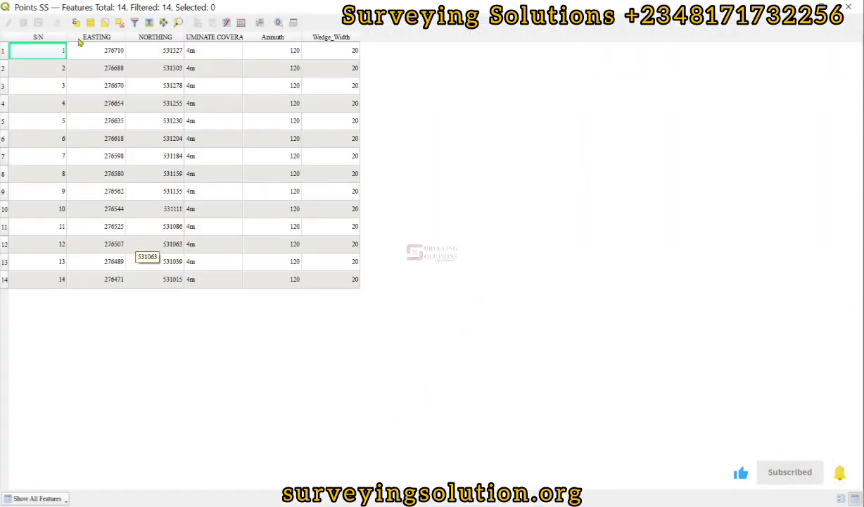
{"action": "double_click", "coordinate": [67, 36]}
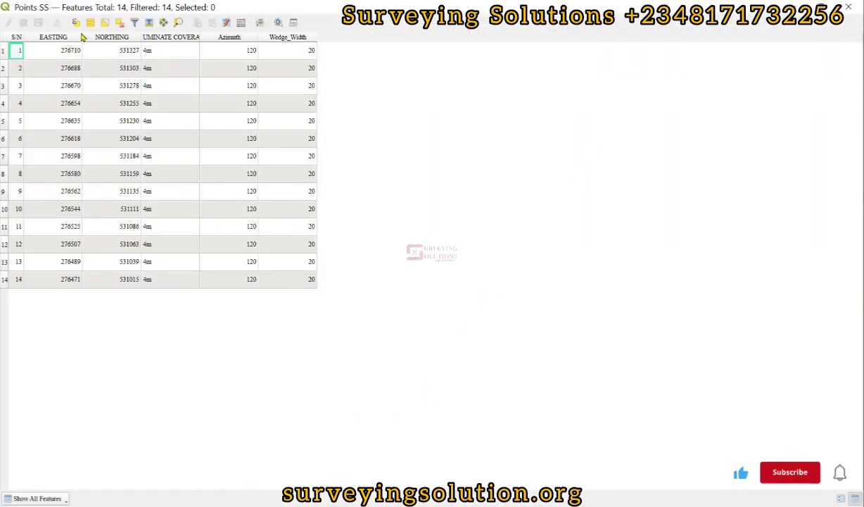
{"action": "double_click", "coordinate": [82, 37]}
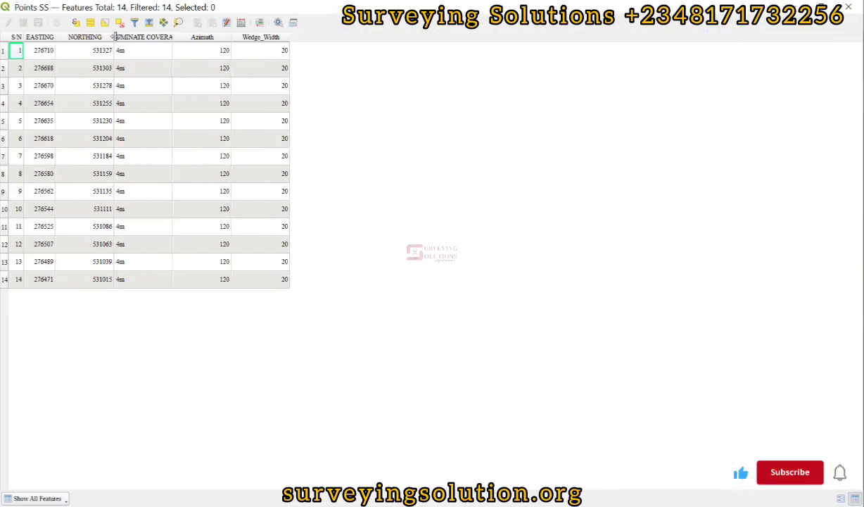
{"action": "double_click", "coordinate": [114, 37]}
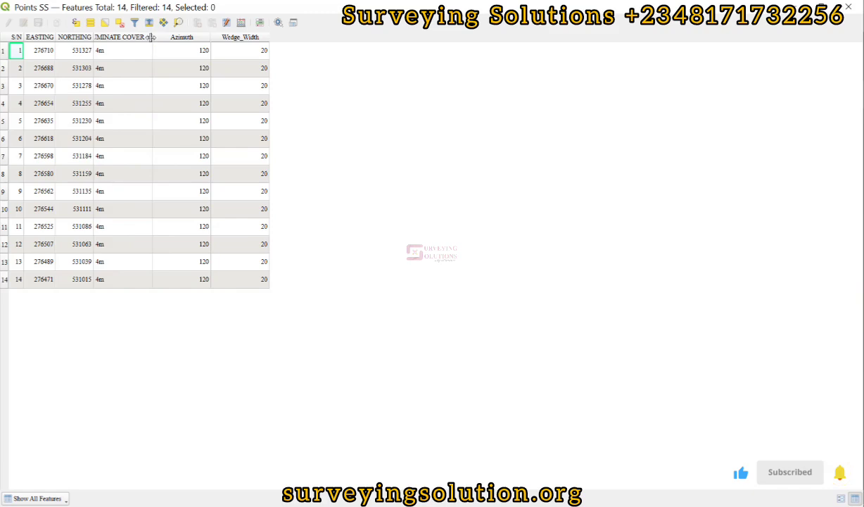
{"action": "double_click", "coordinate": [211, 36]}
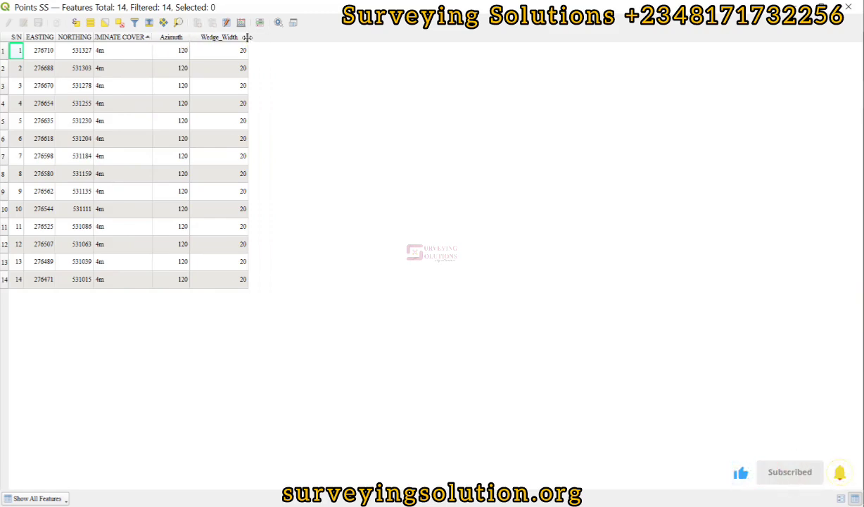
{"action": "double_click", "coordinate": [247, 37]}
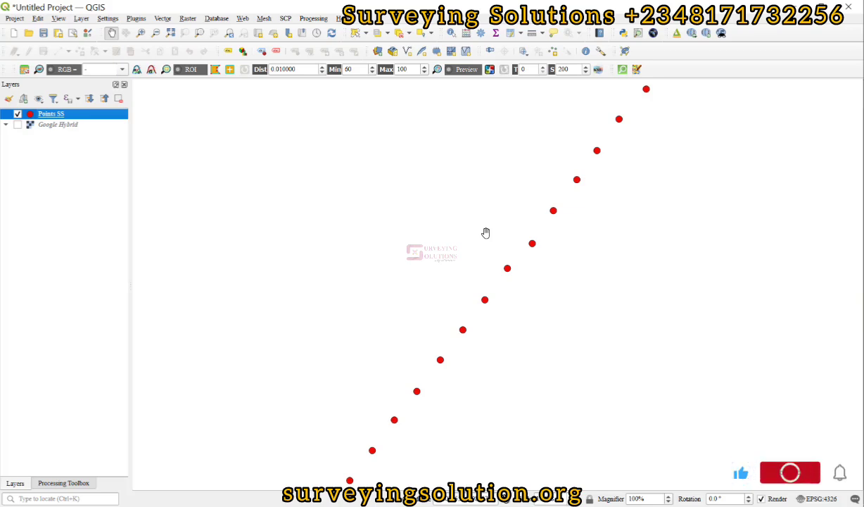
Launch Create wedge buffers from the Vector geometry group of the Processing Toolbox.
{"action": "left_click", "coordinate": [69, 487]}
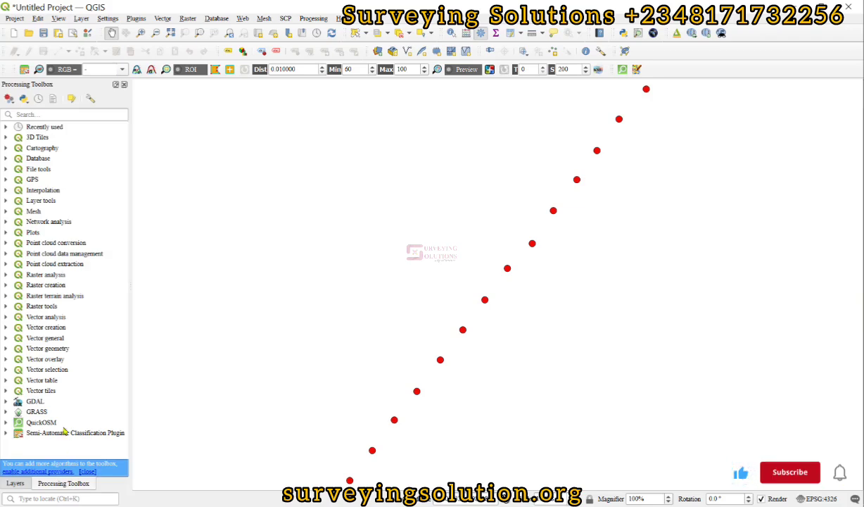
{"action": "left_click", "coordinate": [6, 349]}
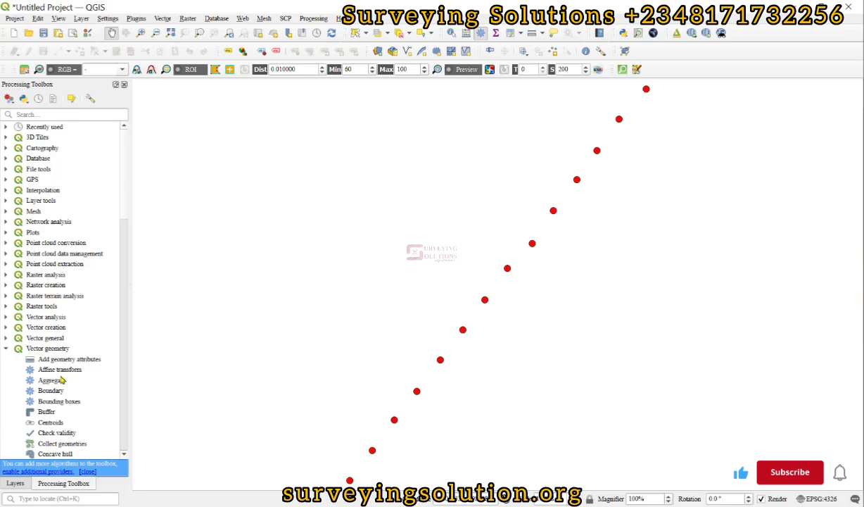
{"action": "scroll", "coordinate": [62, 380], "scroll_direction": "down", "scroll_amount": 3}
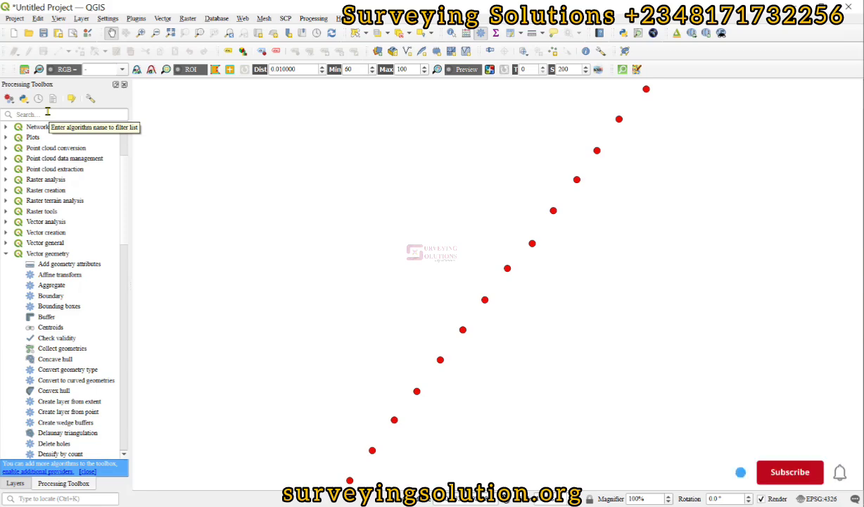
{"action": "double_click", "coordinate": [63, 423]}
Show the Layers panel and choose Points SS [EPSG:32632] as the wedge buffer input layer.
{"action": "left_click", "coordinate": [14, 483]}
{"action": "left_click_drag", "start_coordinate": [299, 122], "coordinate": [289, 66]}
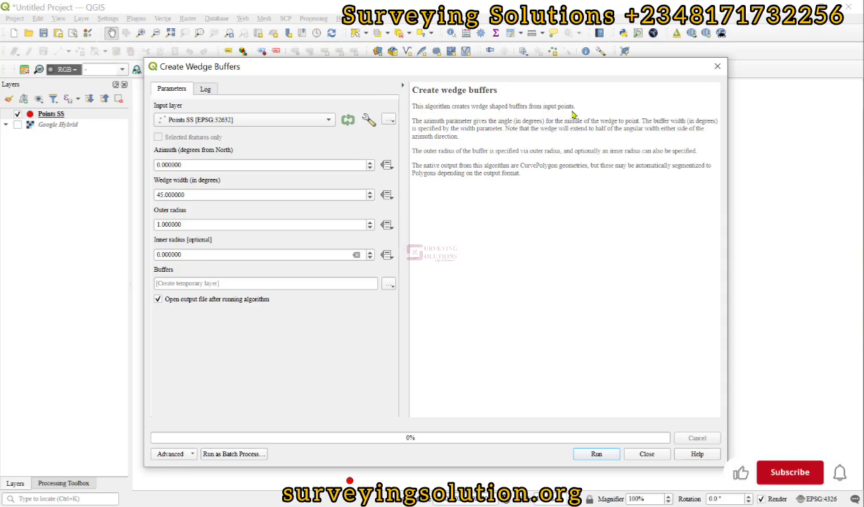
{"action": "left_click", "coordinate": [239, 121]}
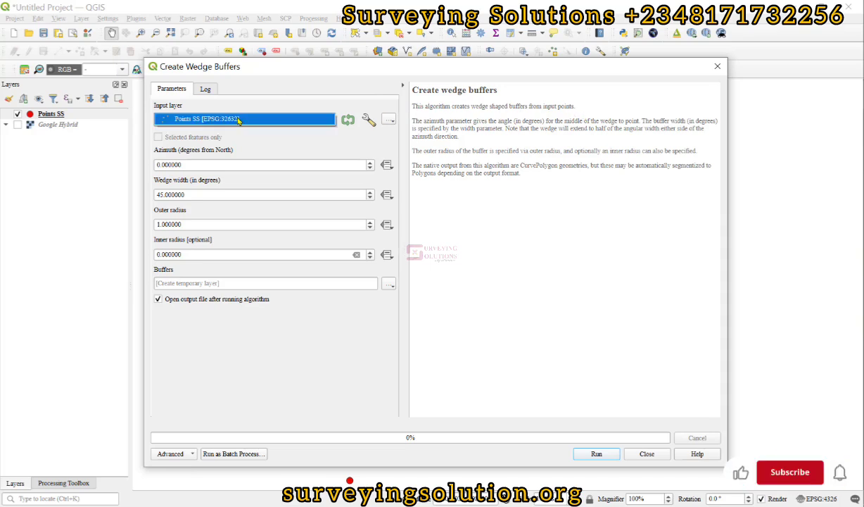
{"action": "left_click", "coordinate": [239, 121]}
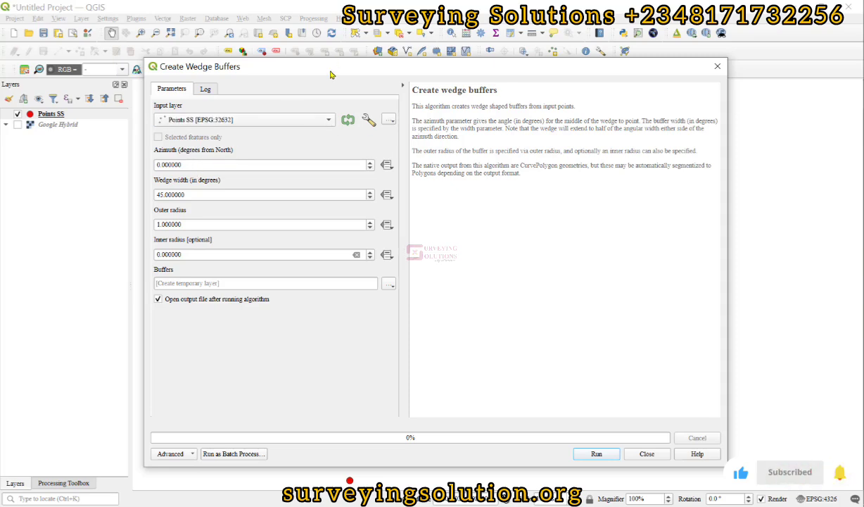
{"action": "left_click_drag", "start_coordinate": [328, 75], "coordinate": [341, 184]}
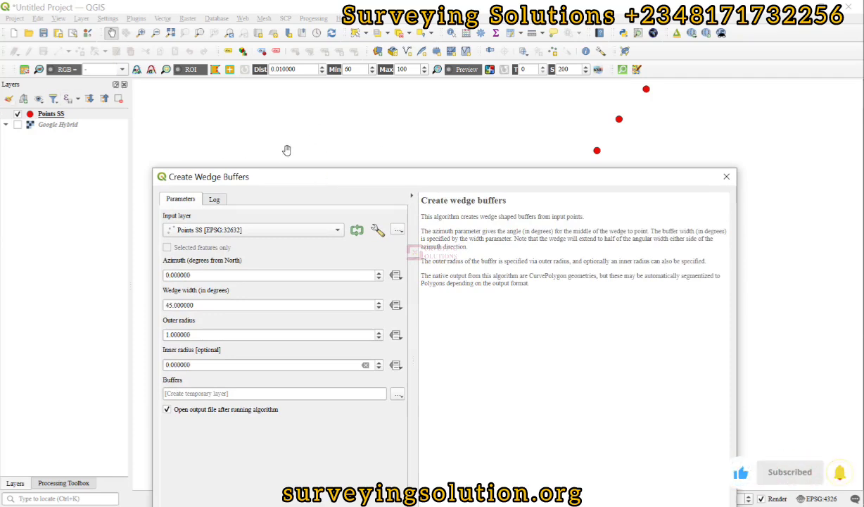
{"action": "left_click", "coordinate": [45, 114]}
{"action": "right_click", "coordinate": [43, 115]}
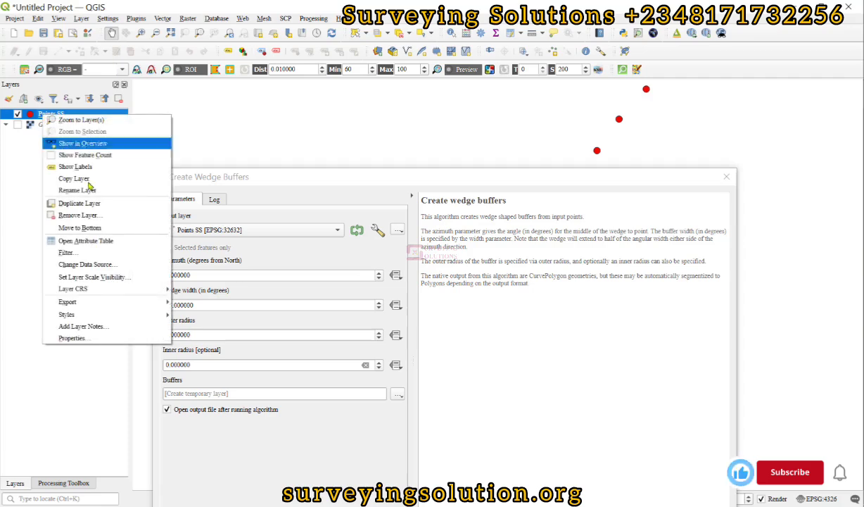
{"action": "left_click", "coordinate": [85, 241]}
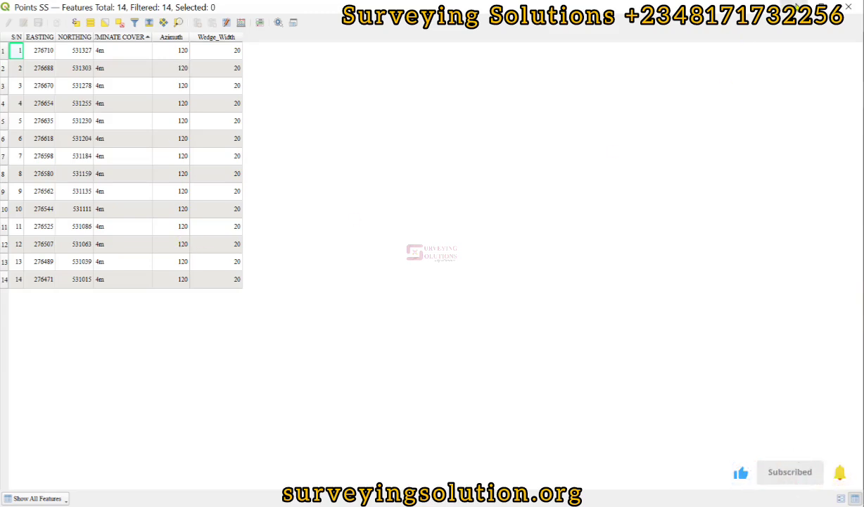
{"action": "left_click", "coordinate": [848, 7]}
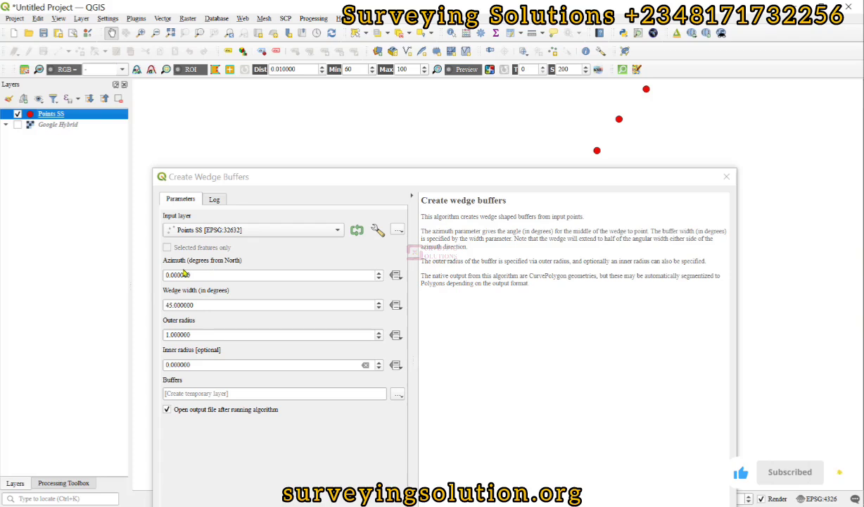
Override azimuth with the Azimuth field and wedge width with the ILLUMINATE COVERAGE field.
{"action": "left_click", "coordinate": [395, 276]}
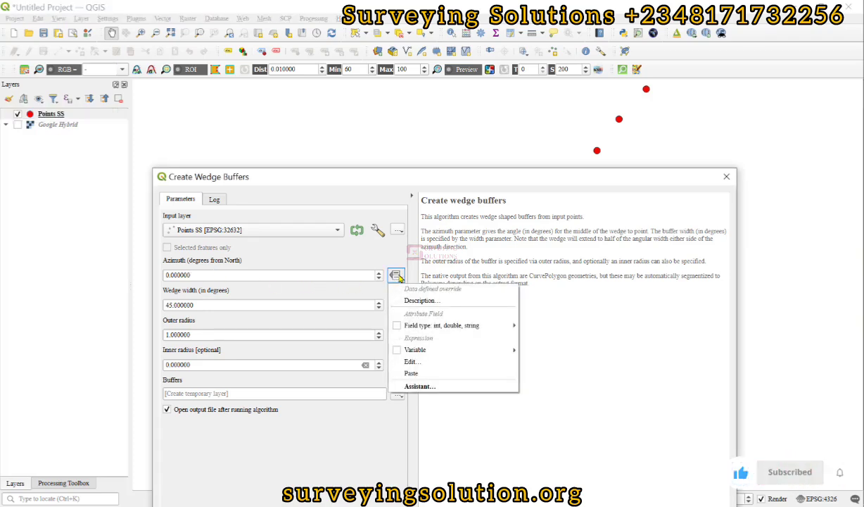
{"action": "mouse_move", "coordinate": [418, 325]}
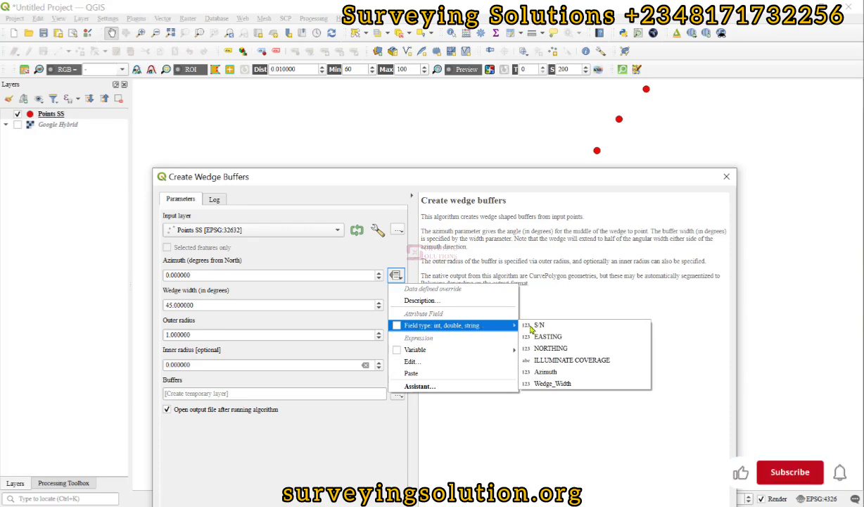
{"action": "left_click", "coordinate": [545, 372]}
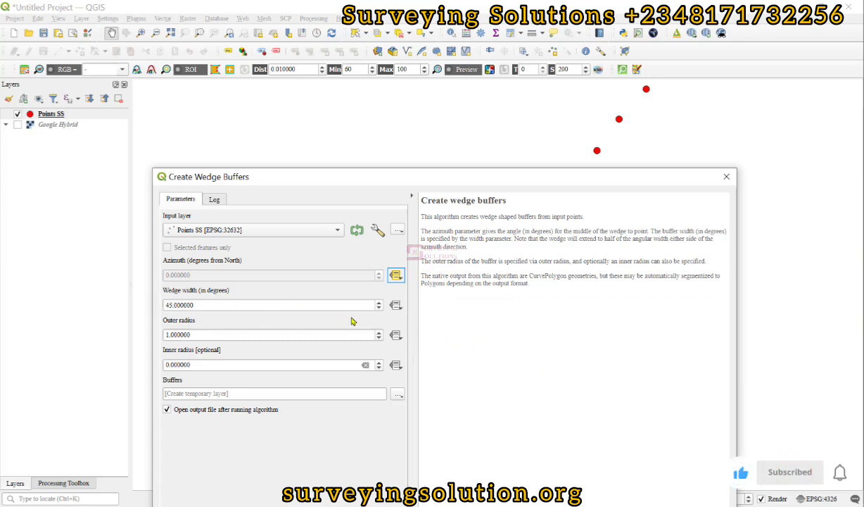
{"action": "left_click", "coordinate": [398, 307]}
{"action": "mouse_move", "coordinate": [400, 358]}
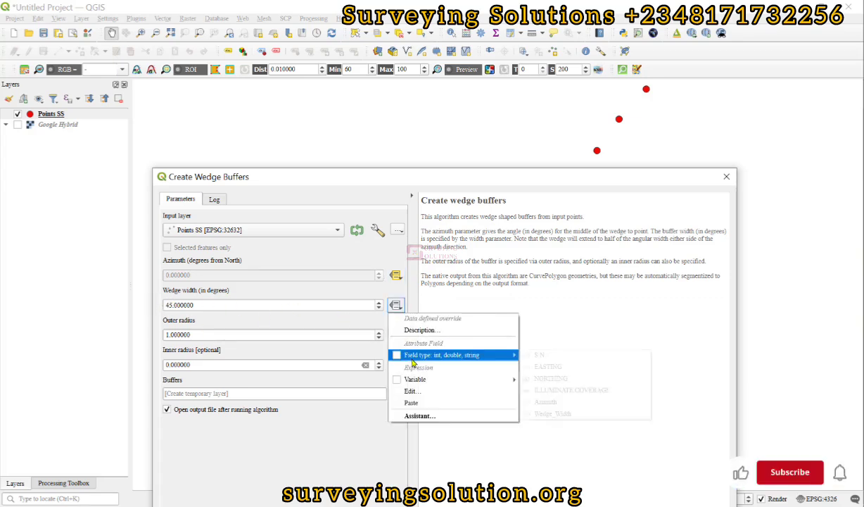
{"action": "left_click", "coordinate": [560, 396]}
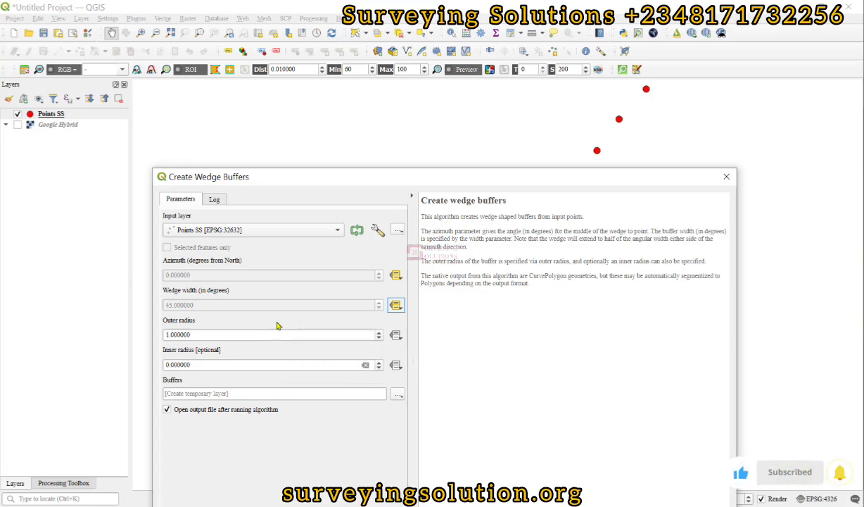
Run the wedge buffers at outer radius 1 and zoom the map onto a resulting wedge.
{"action": "left_click", "coordinate": [182, 335]}
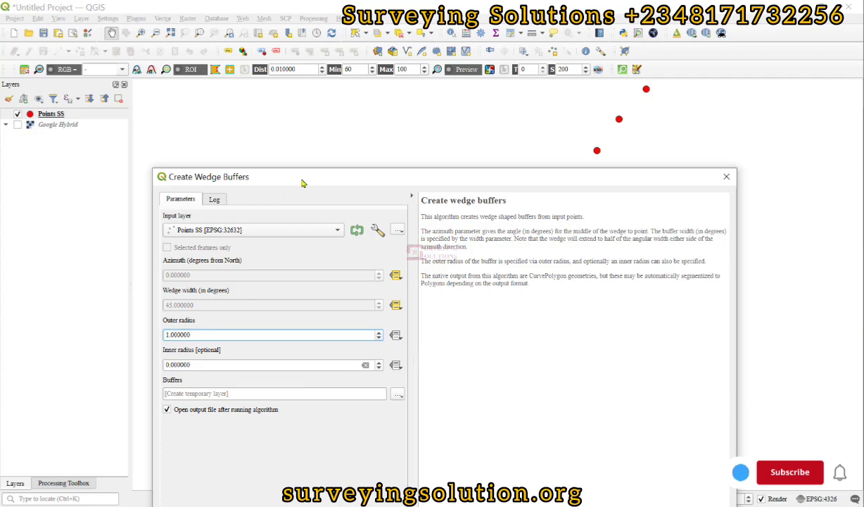
{"action": "left_click_drag", "start_coordinate": [302, 183], "coordinate": [298, 100]}
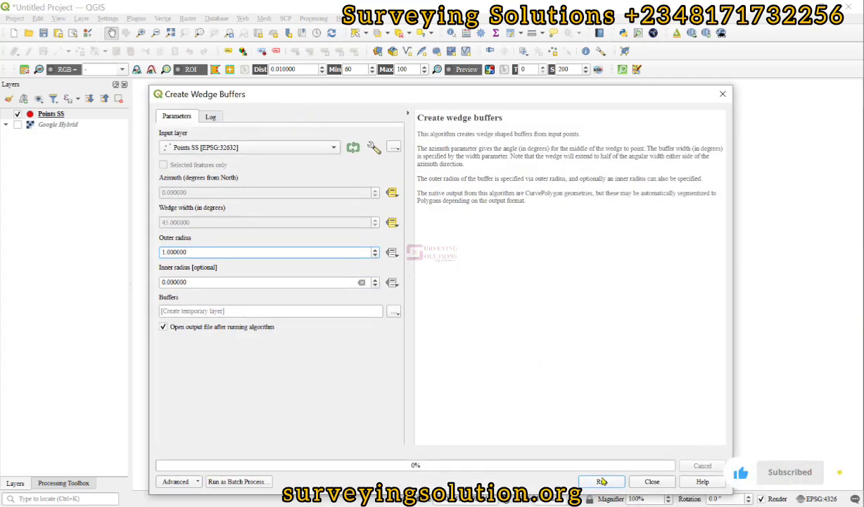
{"action": "left_click", "coordinate": [602, 481]}
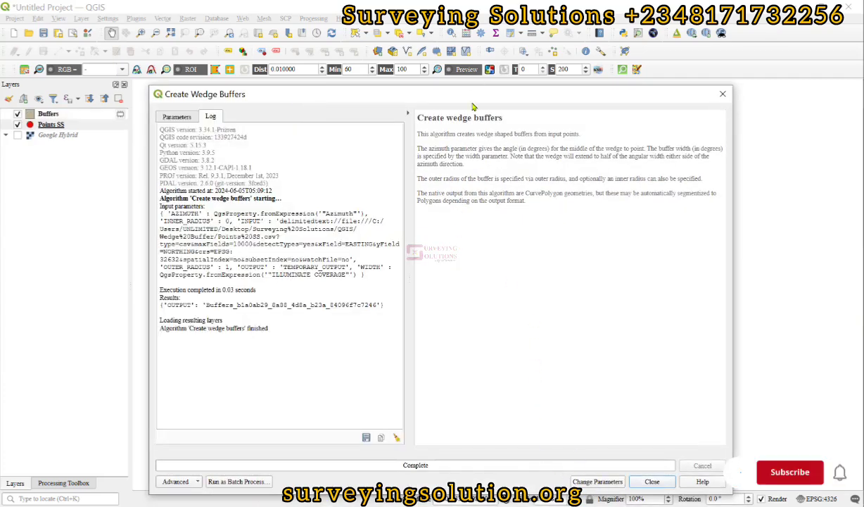
{"action": "left_click_drag", "start_coordinate": [473, 104], "coordinate": [468, 506]}
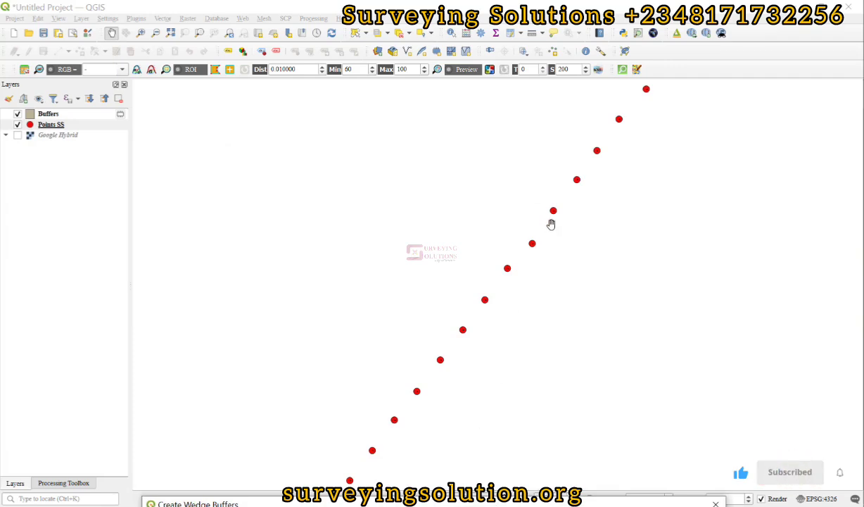
{"action": "scroll", "coordinate": [553, 190], "scroll_direction": "up", "scroll_amount": 3}
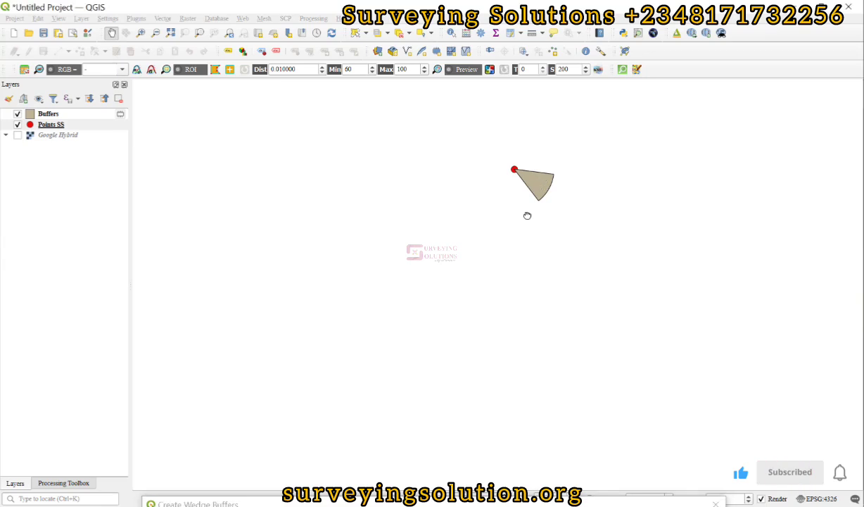
{"action": "left_click_drag", "start_coordinate": [534, 181], "coordinate": [488, 271]}
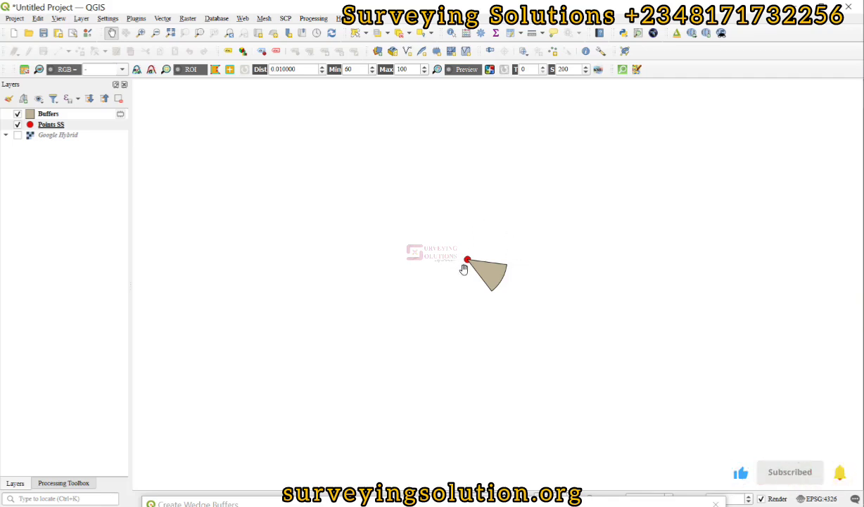
Change the outer radius to 10 and rerun the wedge buffer tool.
{"action": "left_click_drag", "start_coordinate": [349, 504], "coordinate": [340, 148]}
{"action": "left_click", "coordinate": [183, 167]}
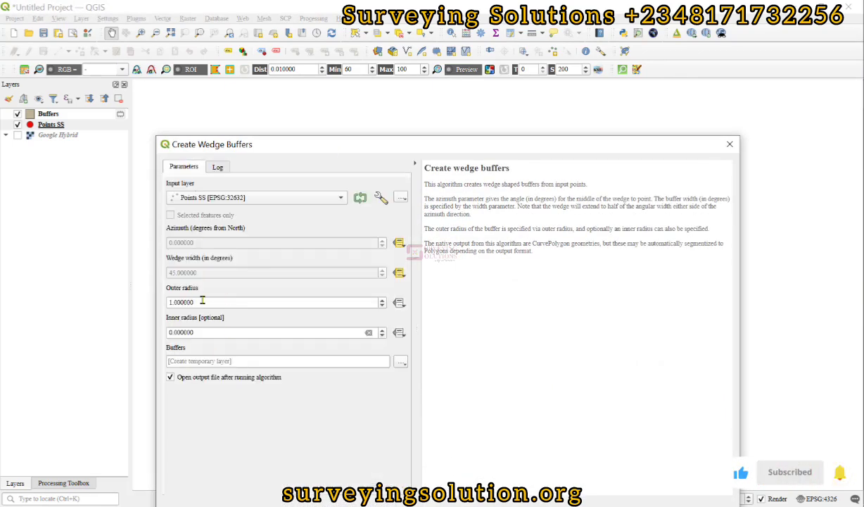
{"action": "left_click_drag", "start_coordinate": [203, 302], "coordinate": [150, 295]}
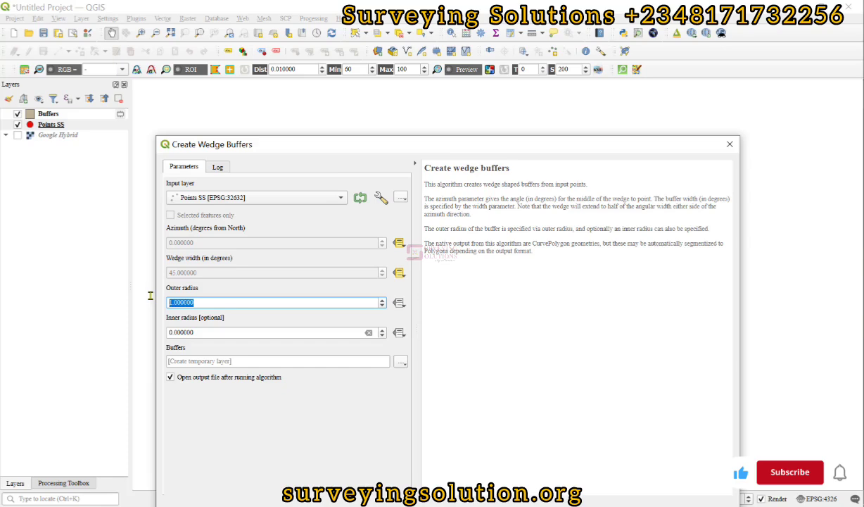
{"action": "type", "text": "10"}
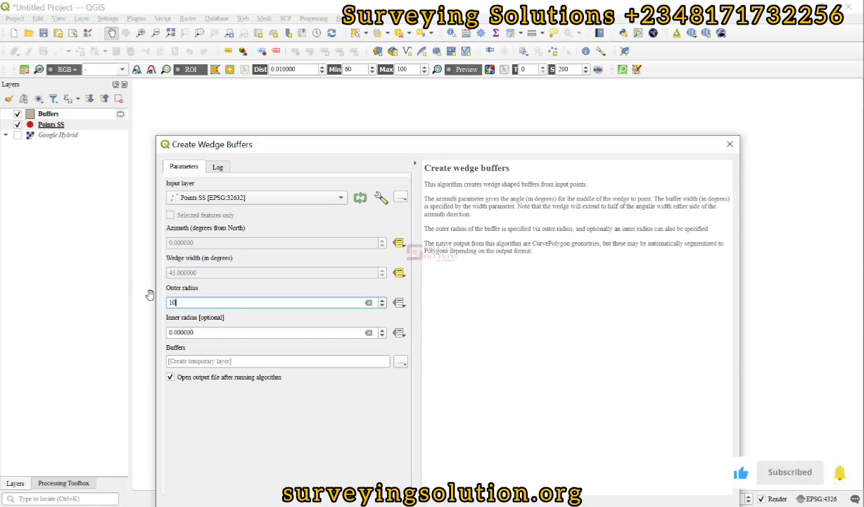
{"action": "left_click_drag", "start_coordinate": [374, 150], "coordinate": [323, 62]}
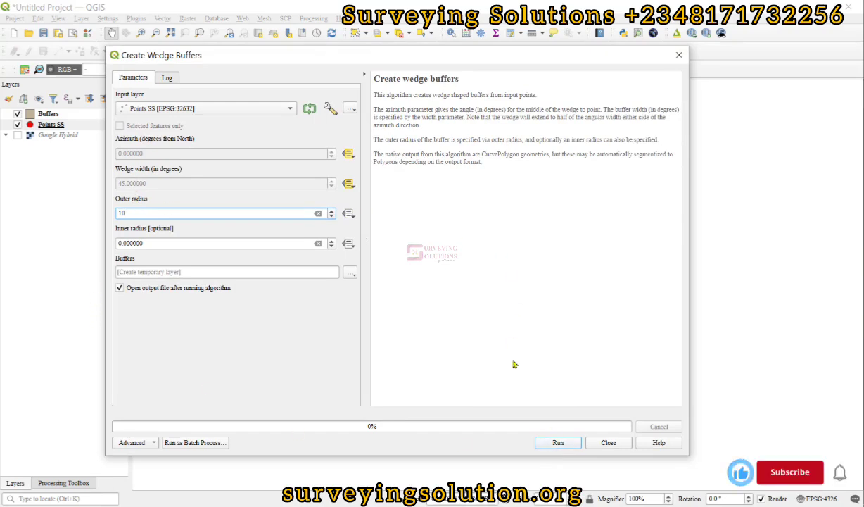
{"action": "left_click", "coordinate": [559, 442]}
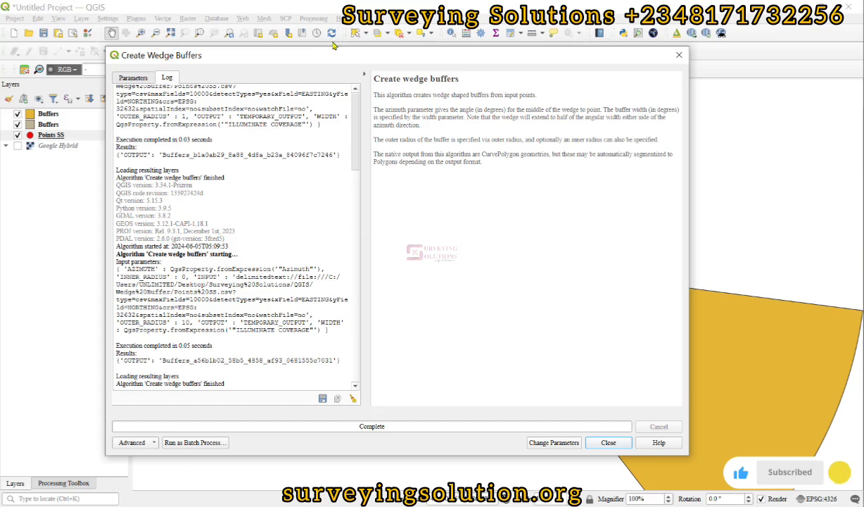
Zoom to the new radius-10 Buffers layer and toggle its visibility, leaving it hidden.
{"action": "left_click_drag", "start_coordinate": [335, 56], "coordinate": [331, 506]}
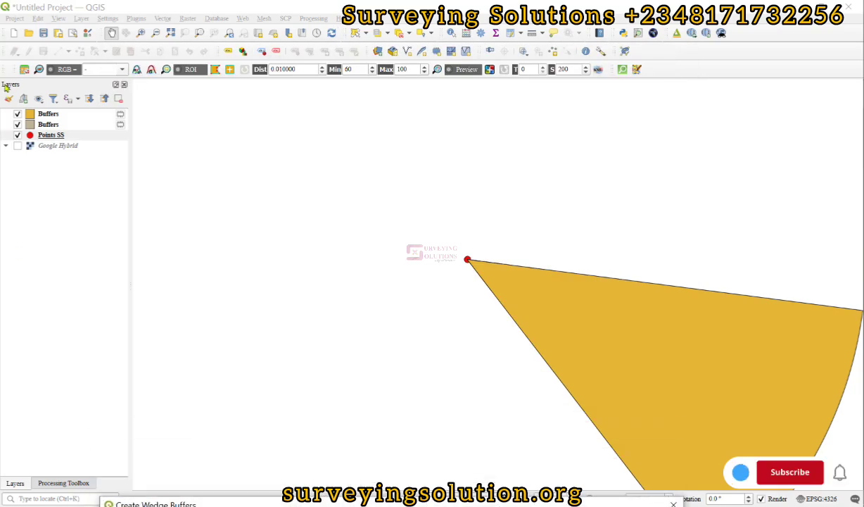
{"action": "left_click", "coordinate": [60, 115]}
{"action": "right_click", "coordinate": [61, 114]}
{"action": "left_click", "coordinate": [97, 115]}
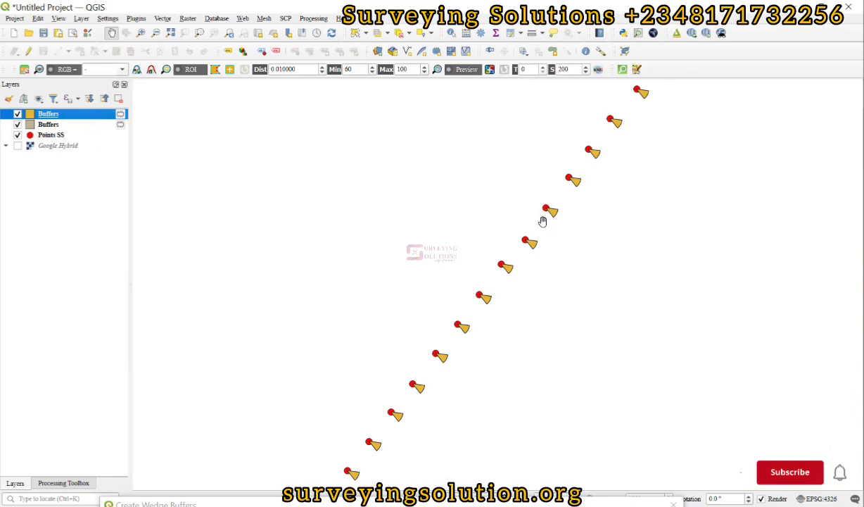
{"action": "left_click", "coordinate": [17, 114]}
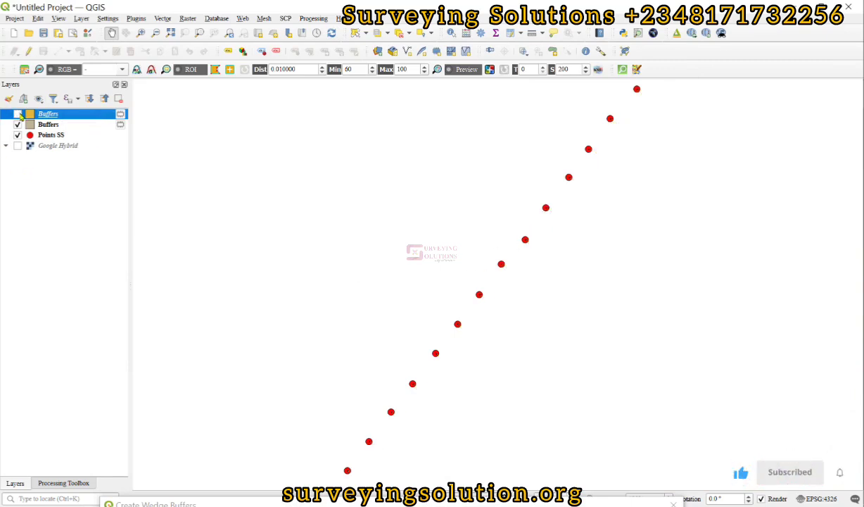
{"action": "left_click", "coordinate": [18, 114]}
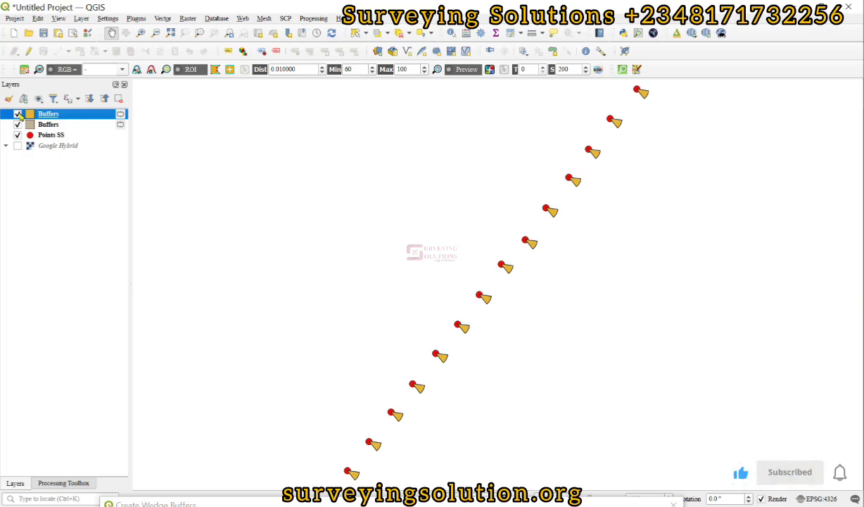
{"action": "left_click", "coordinate": [18, 114]}
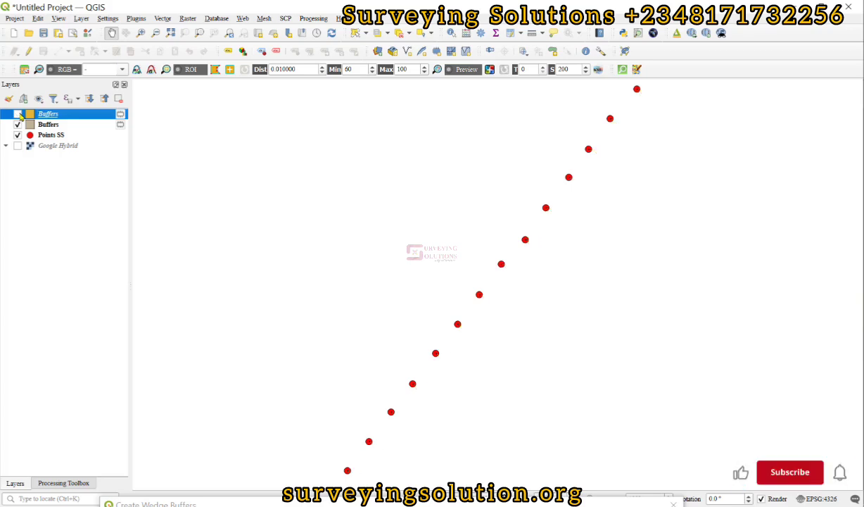
Zoom to the original Buffers layer's small wedge and restore the wedge buffer tool.
{"action": "left_click", "coordinate": [17, 124]}
{"action": "right_click", "coordinate": [37, 123]}
{"action": "left_click", "coordinate": [64, 131]}
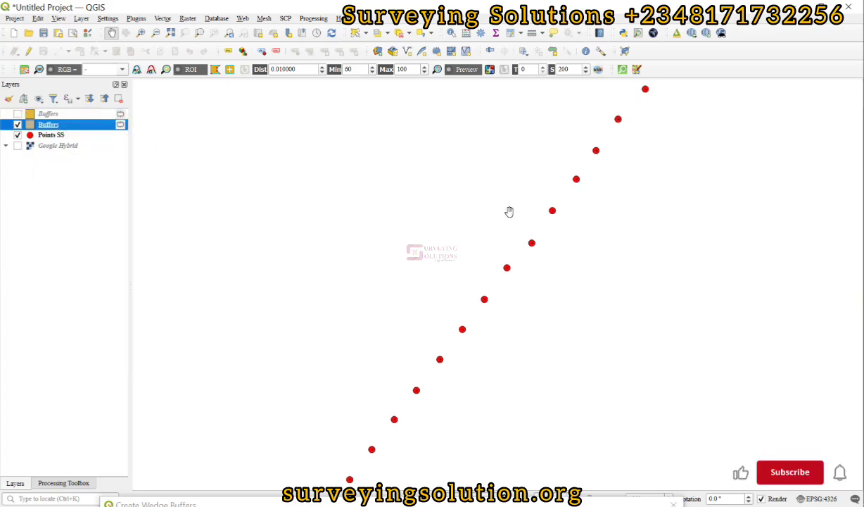
{"action": "scroll", "coordinate": [565, 295], "scroll_direction": "up", "scroll_amount": 2}
{"action": "scroll", "coordinate": [505, 274], "scroll_direction": "down", "scroll_amount": 6}
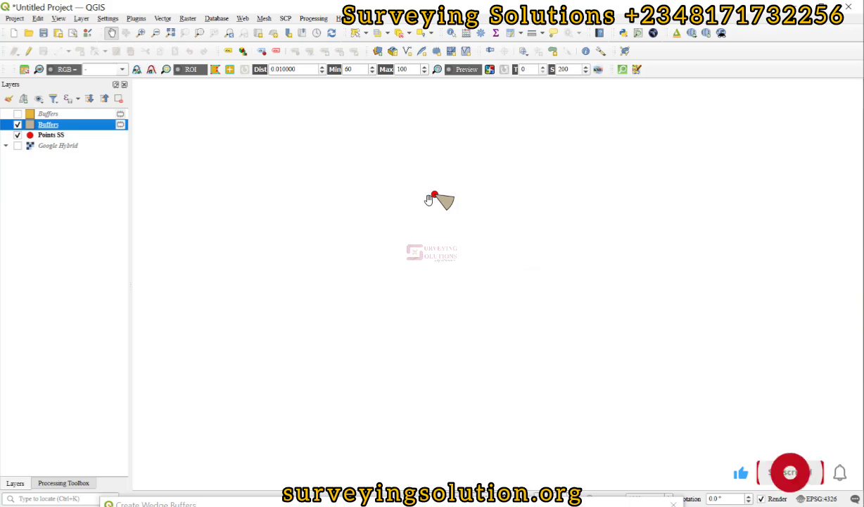
{"action": "left_click_drag", "start_coordinate": [427, 223], "coordinate": [428, 268]}
{"action": "scroll", "coordinate": [428, 267], "scroll_direction": "up", "scroll_amount": 2}
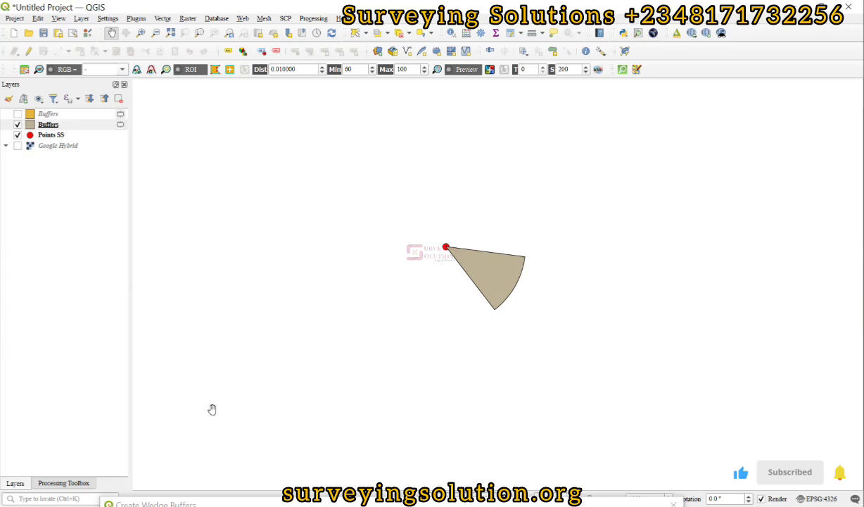
{"action": "left_click", "coordinate": [155, 504]}
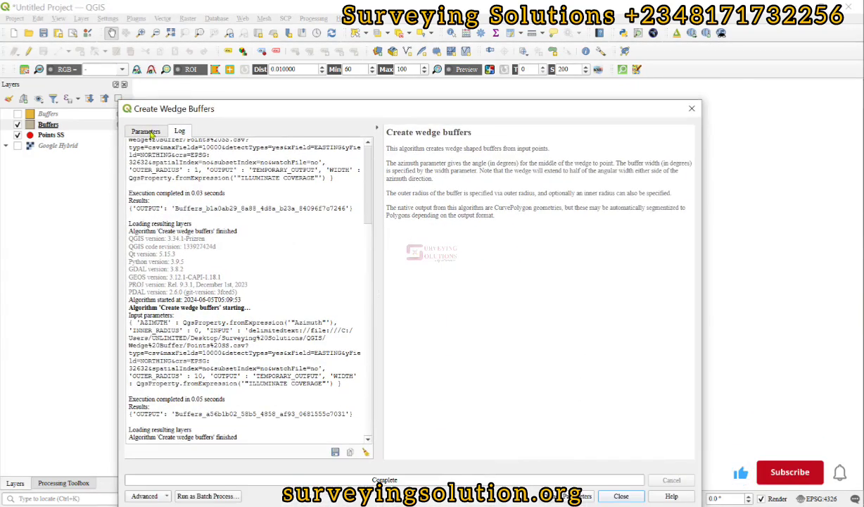
Return to the tool's Parameters and recentre the map on the wedge.
{"action": "left_click", "coordinate": [146, 131]}
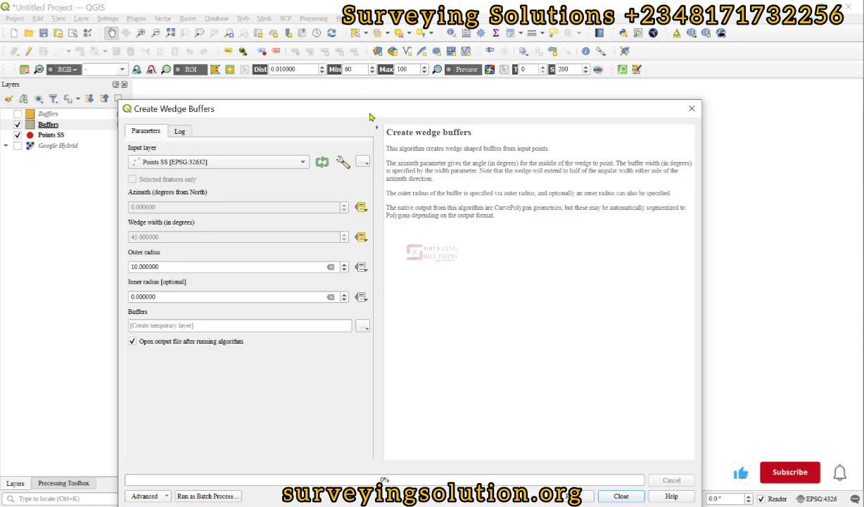
{"action": "key", "text": "super+Down"}
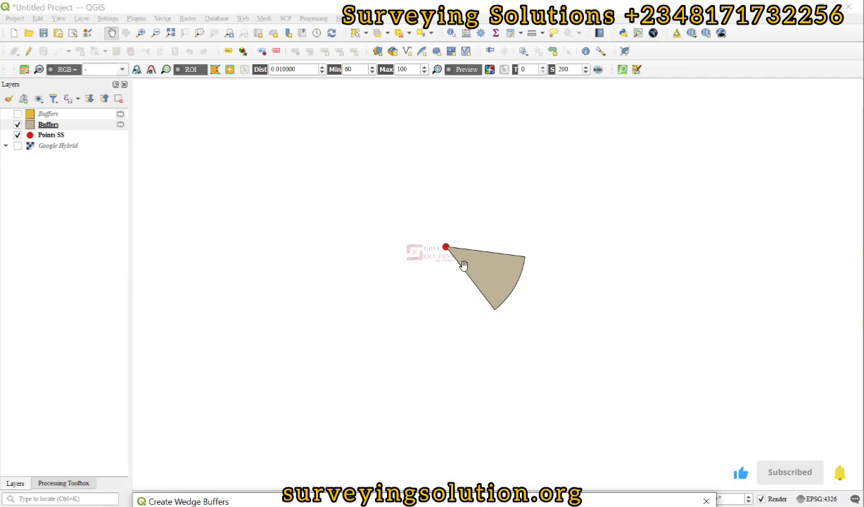
{"action": "left_click_drag", "start_coordinate": [468, 284], "coordinate": [482, 237]}
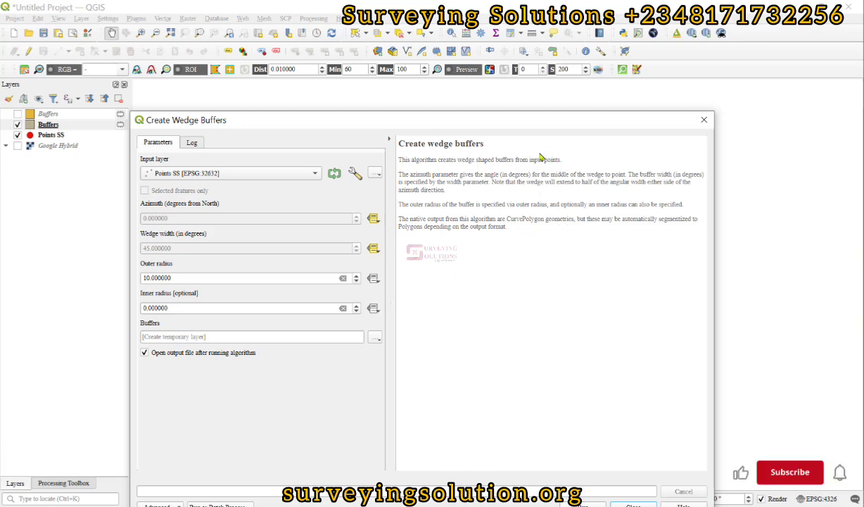
{"action": "left_click_drag", "start_coordinate": [536, 119], "coordinate": [503, 504]}
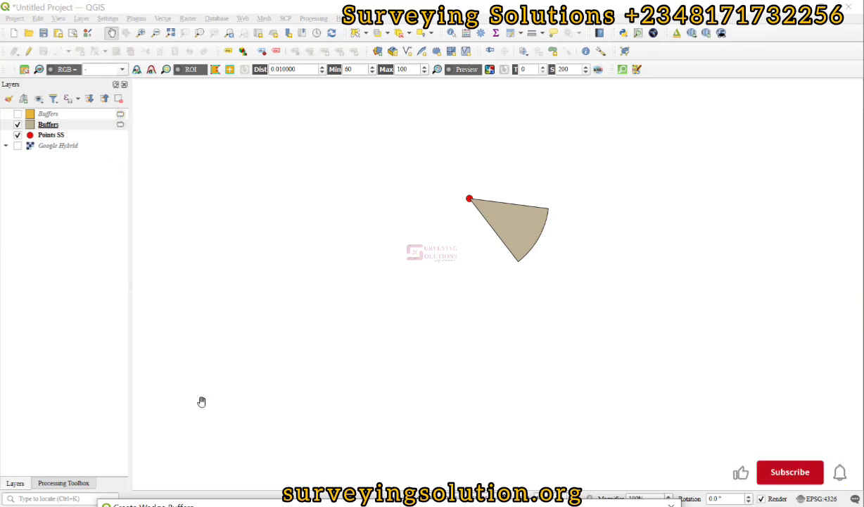
Check the save option of the temporary Buffers layer, then dismiss the prompt.
{"action": "left_click", "coordinate": [73, 125]}
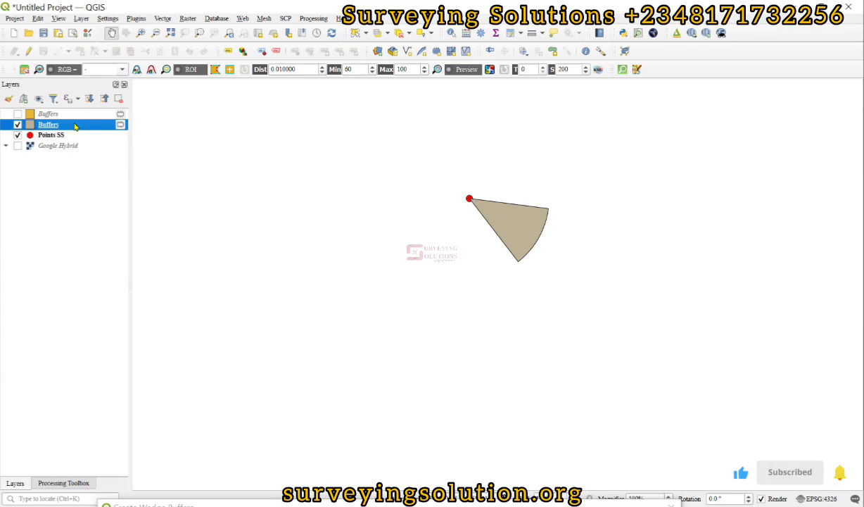
{"action": "left_click", "coordinate": [122, 126]}
{"action": "key", "text": "Escape"}
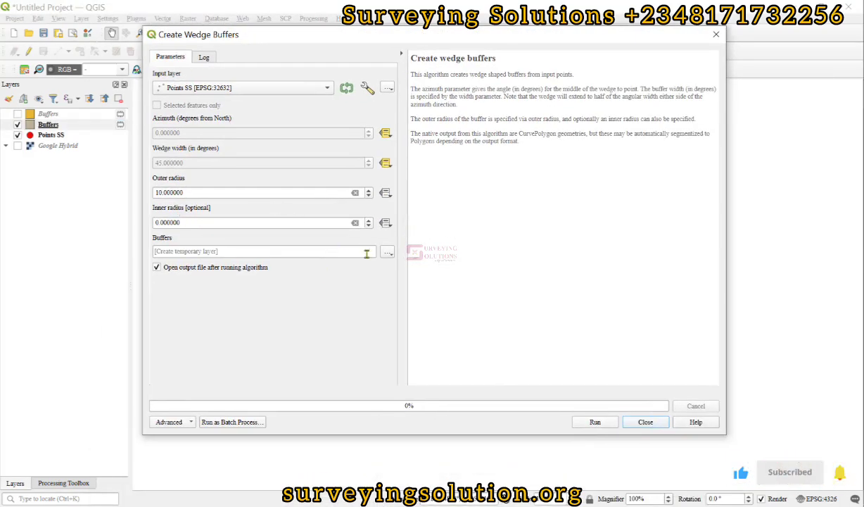
Direct the Buffers output to a file named Wedge_Buffer.shp in the SHP folder.
{"action": "left_click", "coordinate": [389, 252]}
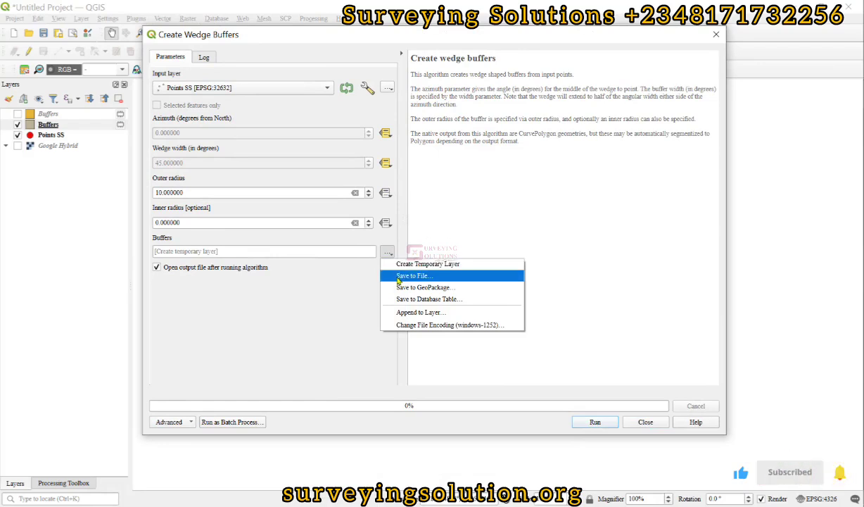
{"action": "left_click", "coordinate": [411, 276]}
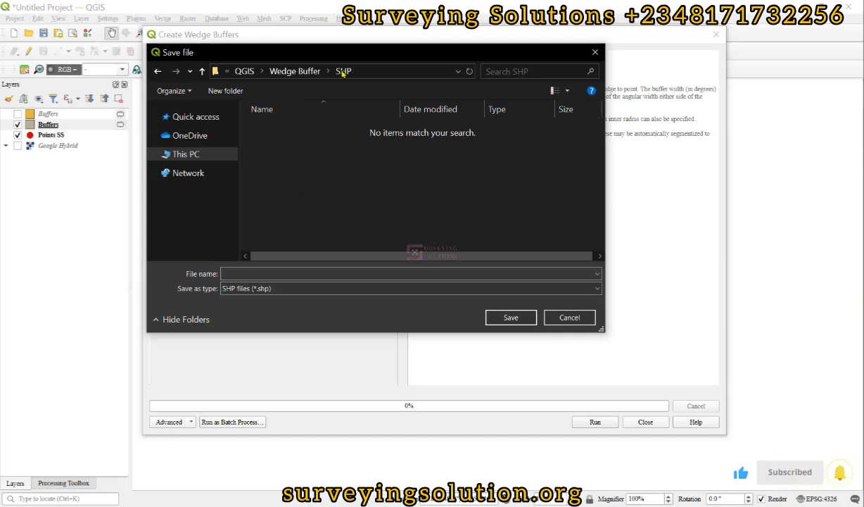
{"action": "left_click", "coordinate": [231, 274]}
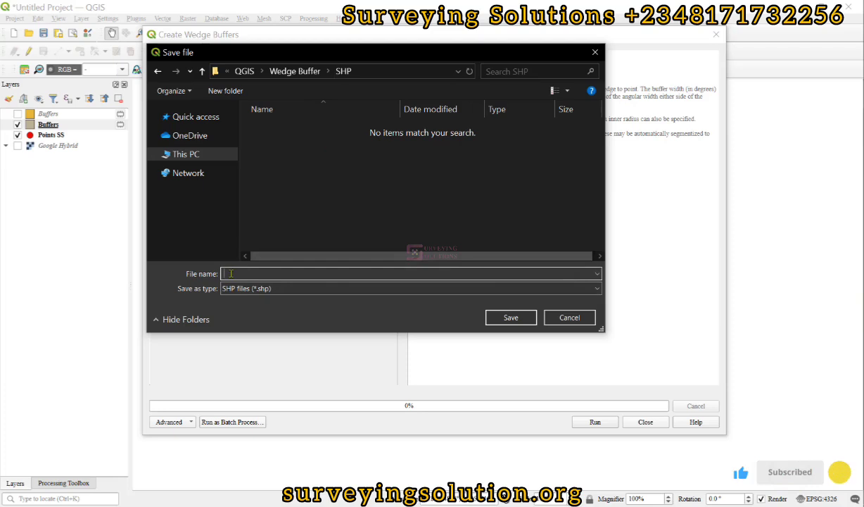
{"action": "type", "text": "Wedge_"}
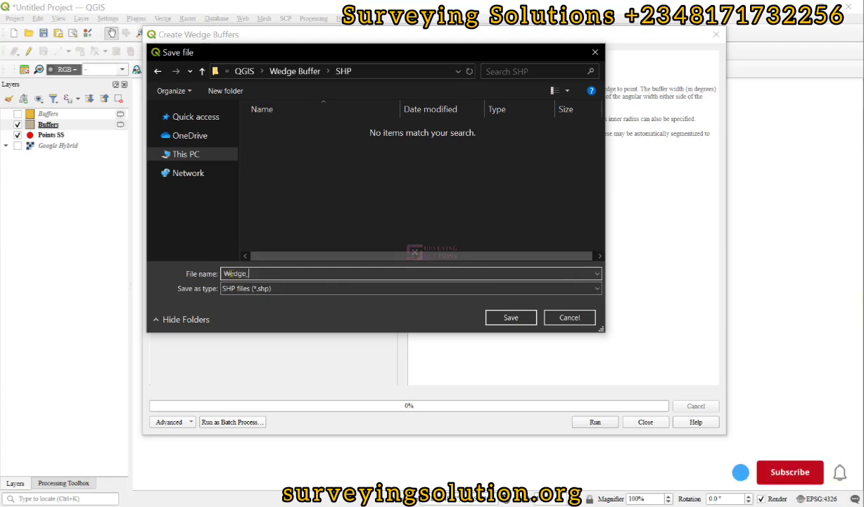
{"action": "type", "text": "Buffer"}
{"action": "left_click", "coordinate": [514, 319]}
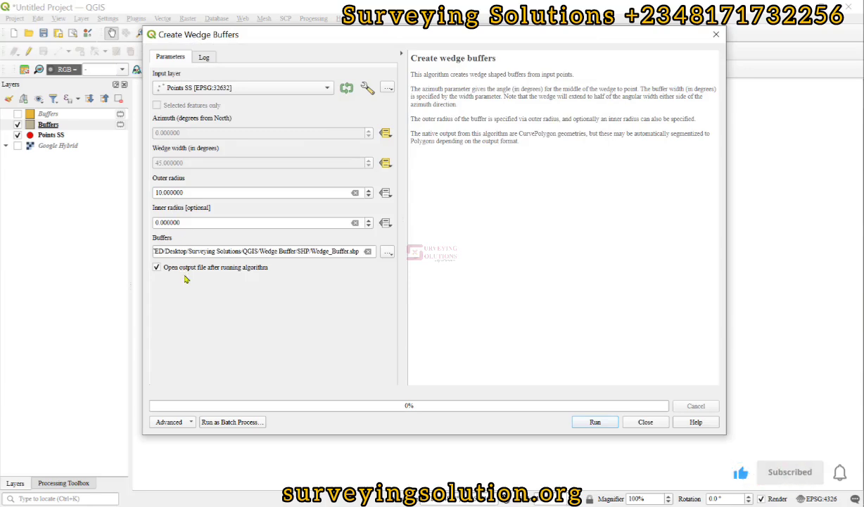
Run the tool to write Wedge_Buffer.shp, close it, and hide the Wedge_Buffer layer.
{"action": "left_click", "coordinate": [596, 422]}
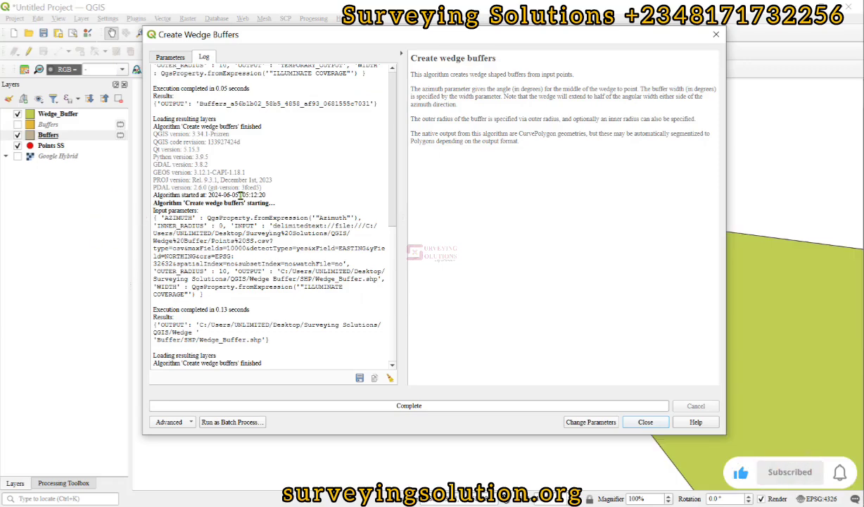
{"action": "left_click", "coordinate": [716, 34]}
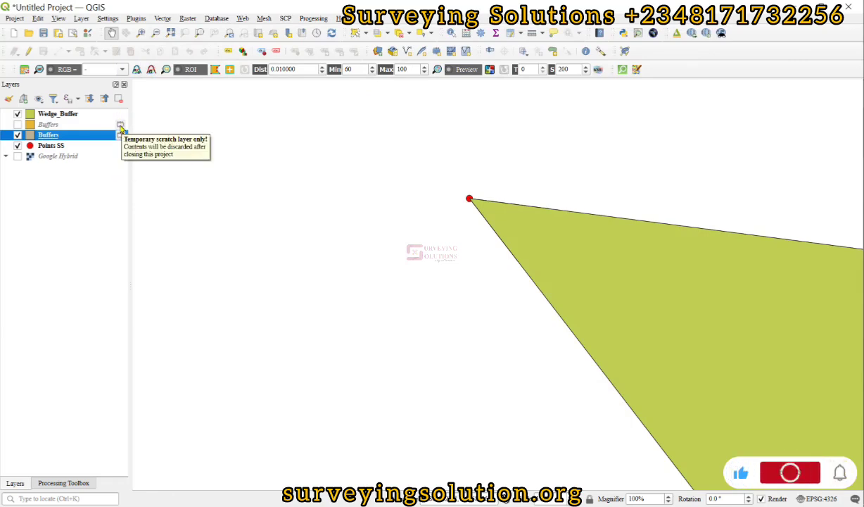
{"action": "left_click", "coordinate": [65, 114]}
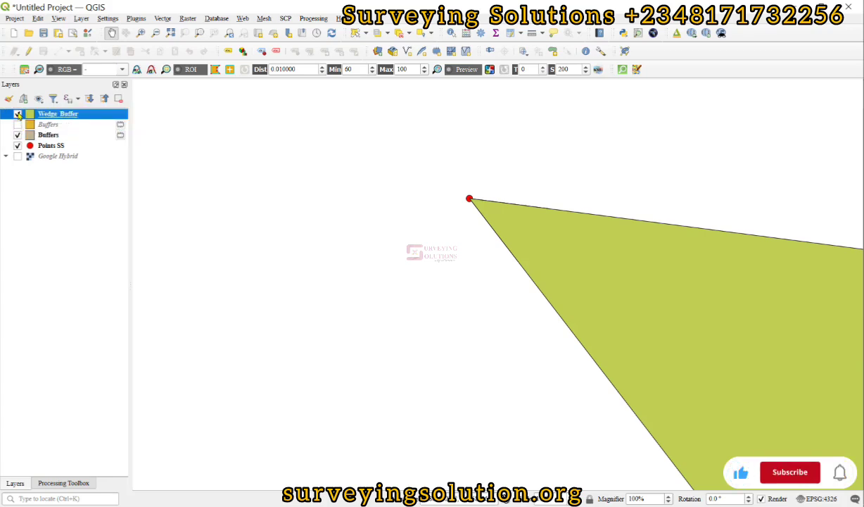
{"action": "left_click", "coordinate": [18, 114]}
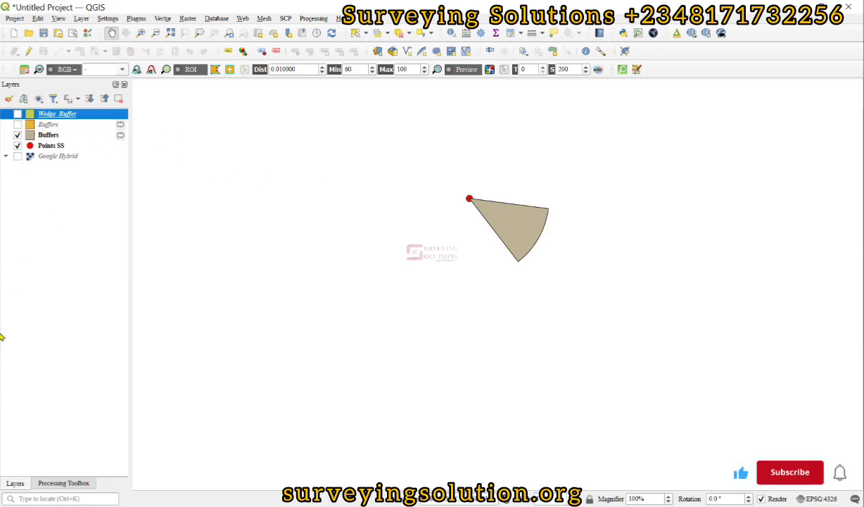
{"action": "left_click", "coordinate": [63, 483]}
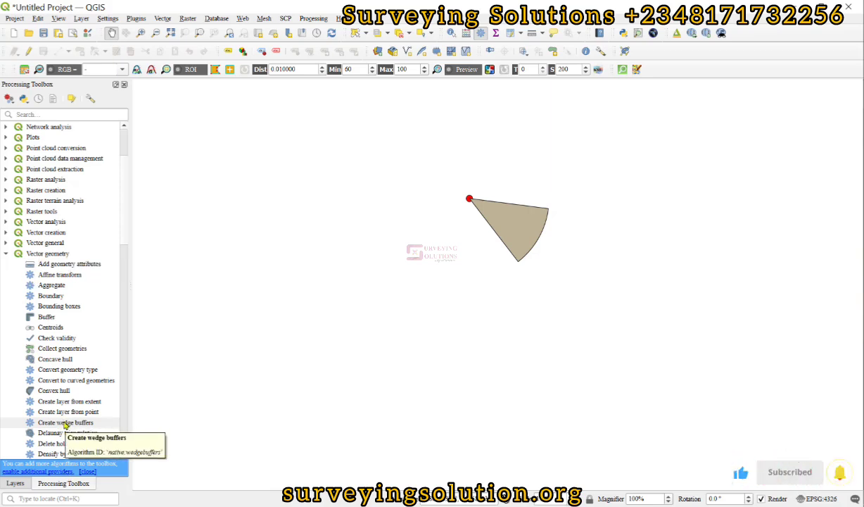
{"action": "left_click", "coordinate": [16, 482]}
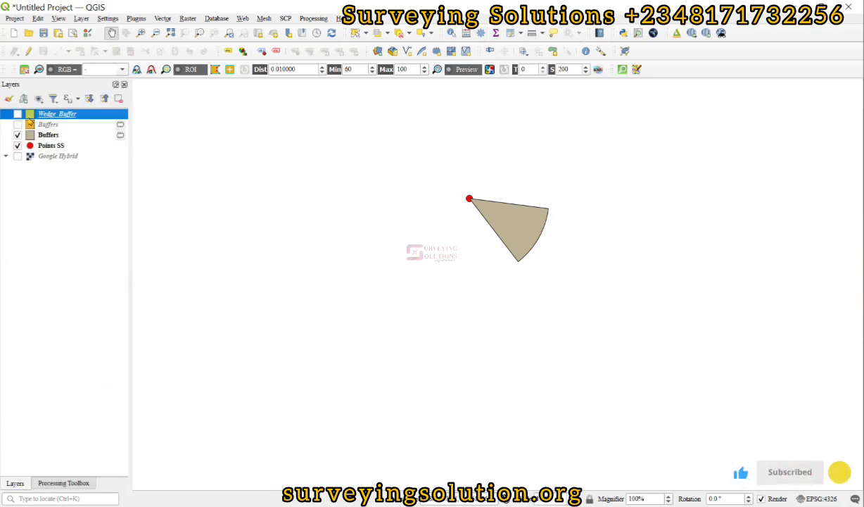